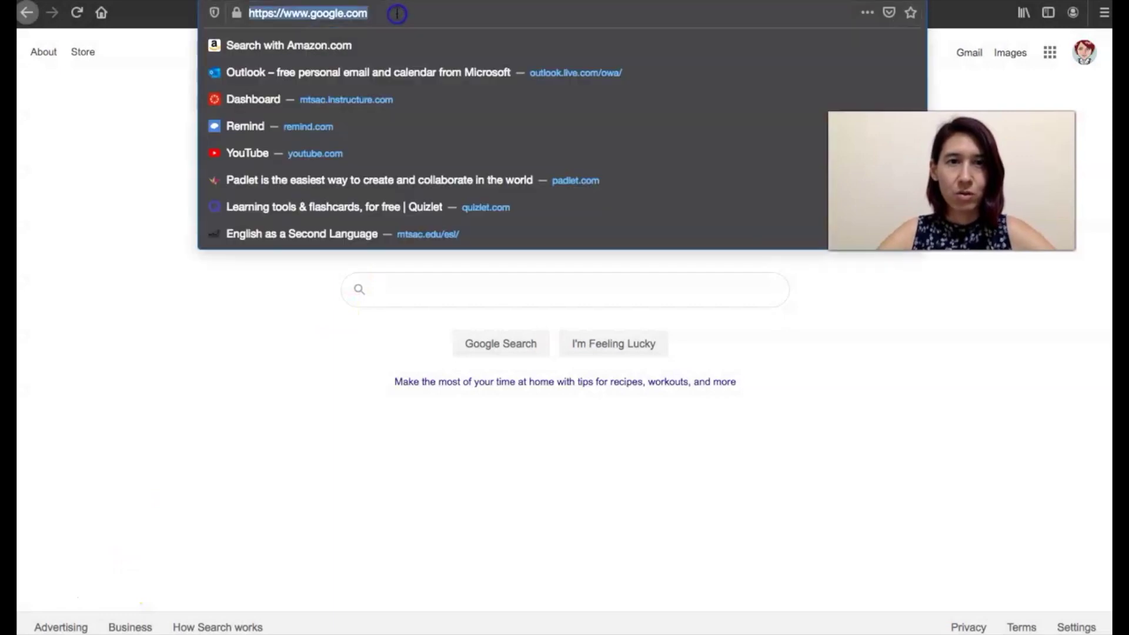
Load mtsac.instructure.com in Firefox by accepting the 'mt' address autofill.
type("mtsac.instructure.com/")
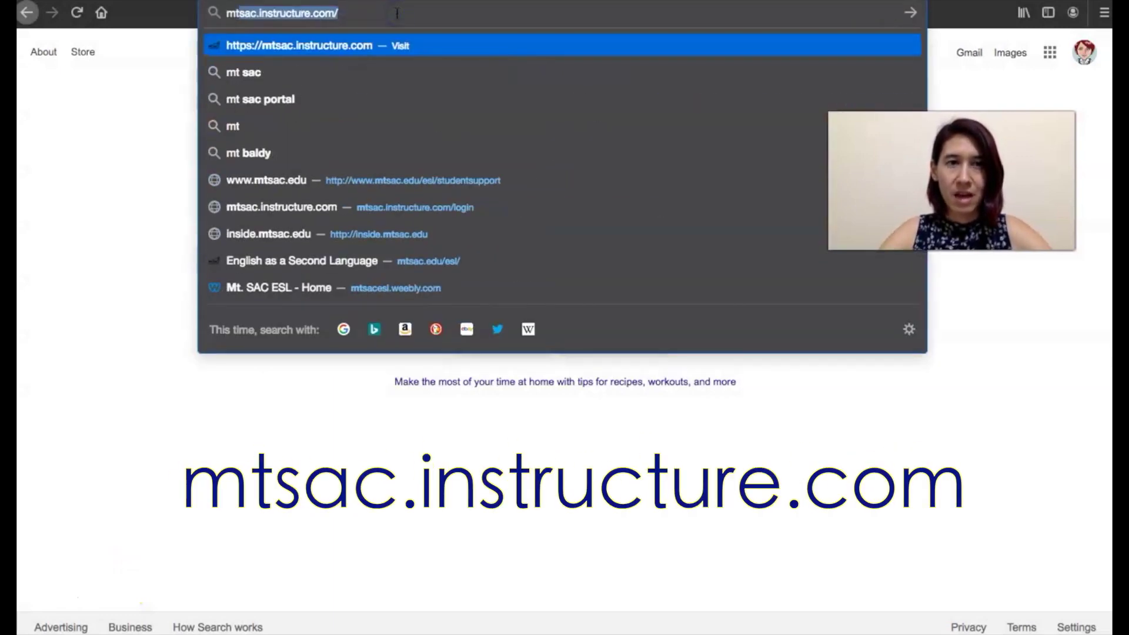
key("Right")
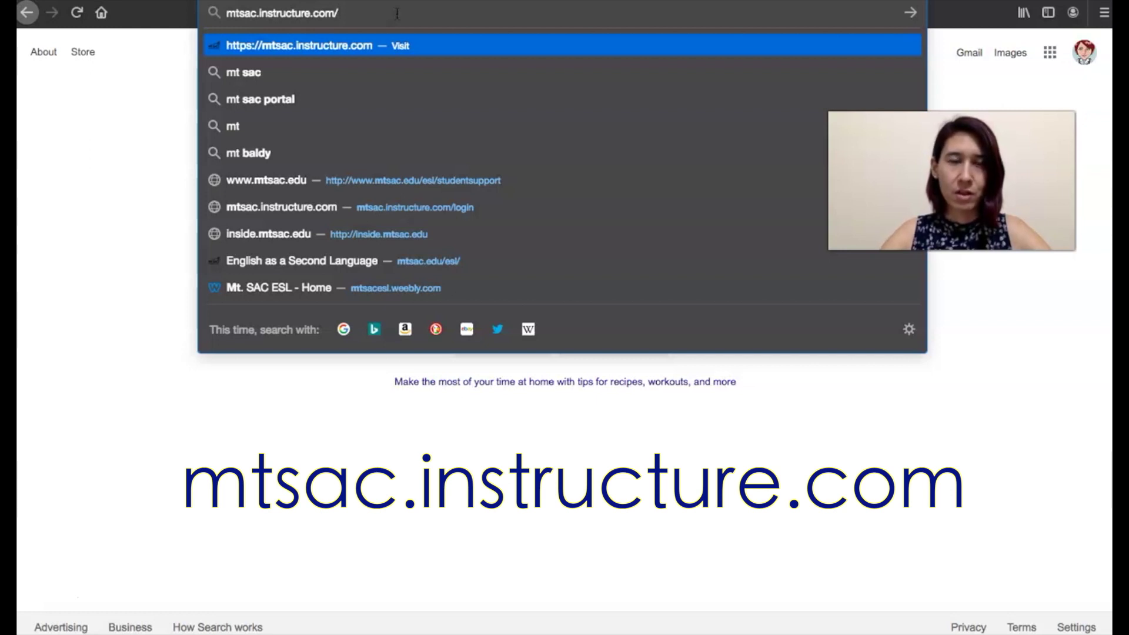
key("Return")
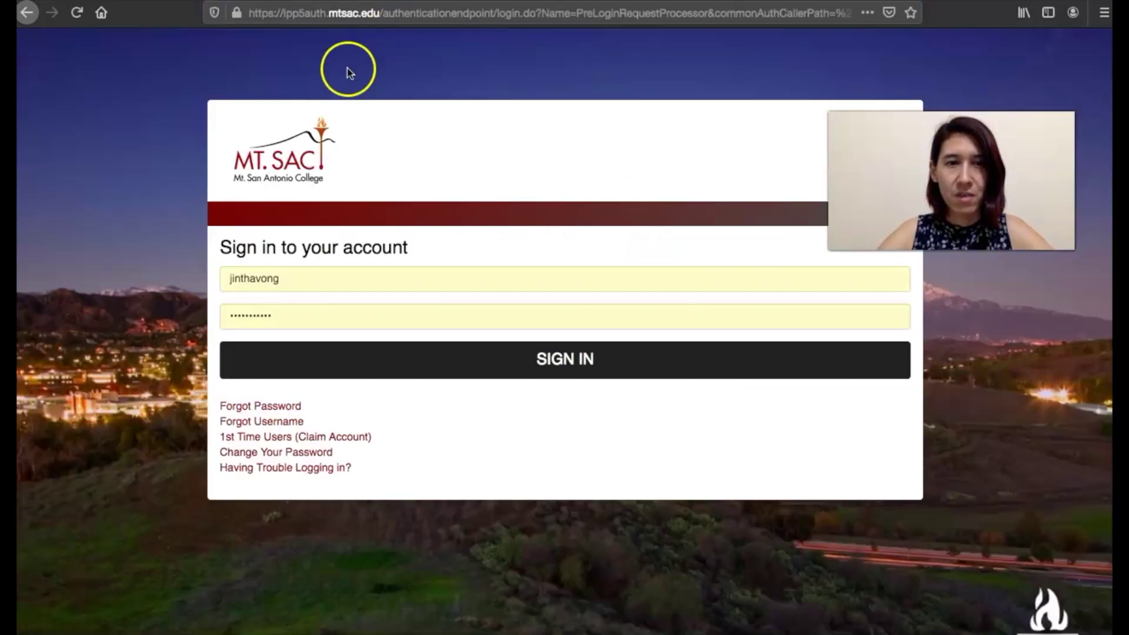
Clear the prefilled username and password fields on the Mt. SAC sign-in page.
left_click(305, 280)
key("super+a")
key("BackSpace")
key("Tab")
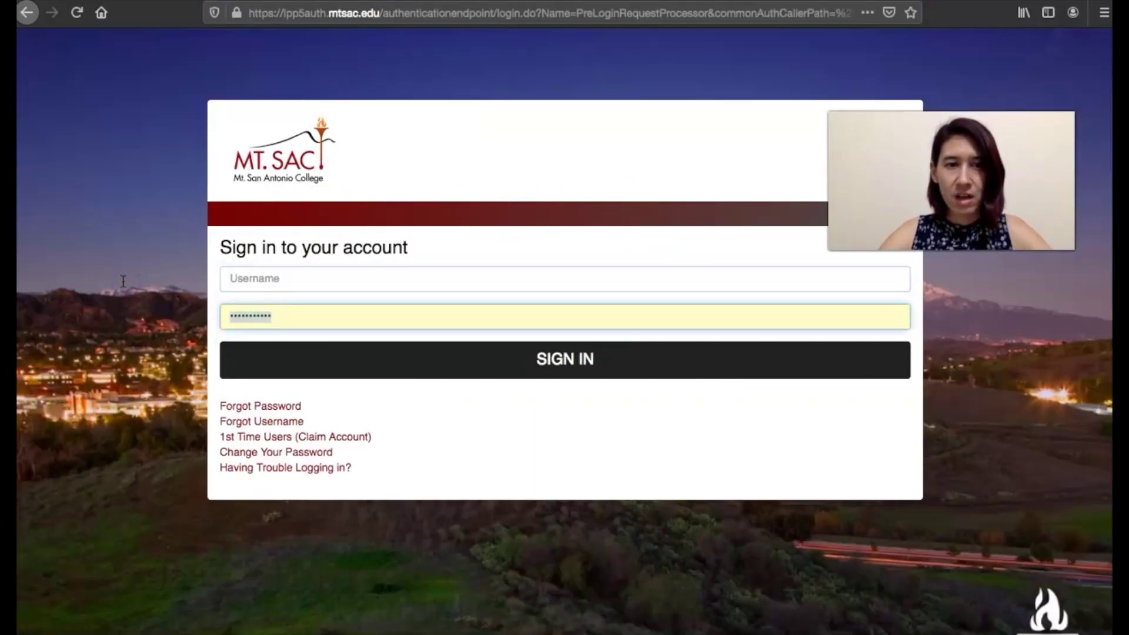
key("BackSpace")
left_click(106, 254)
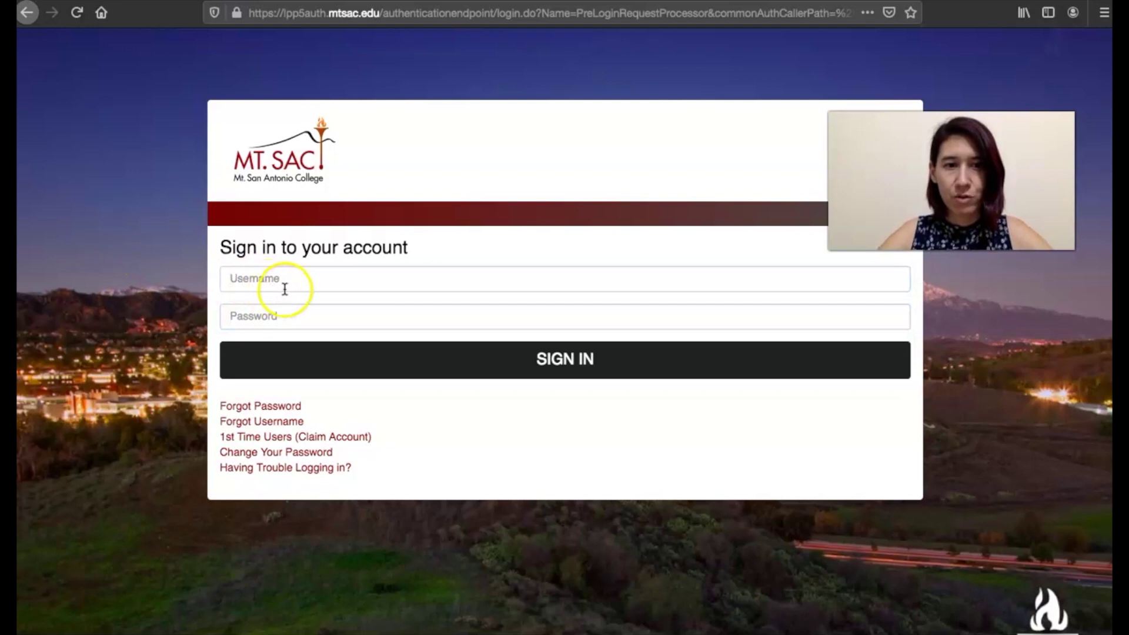
left_click(285, 316)
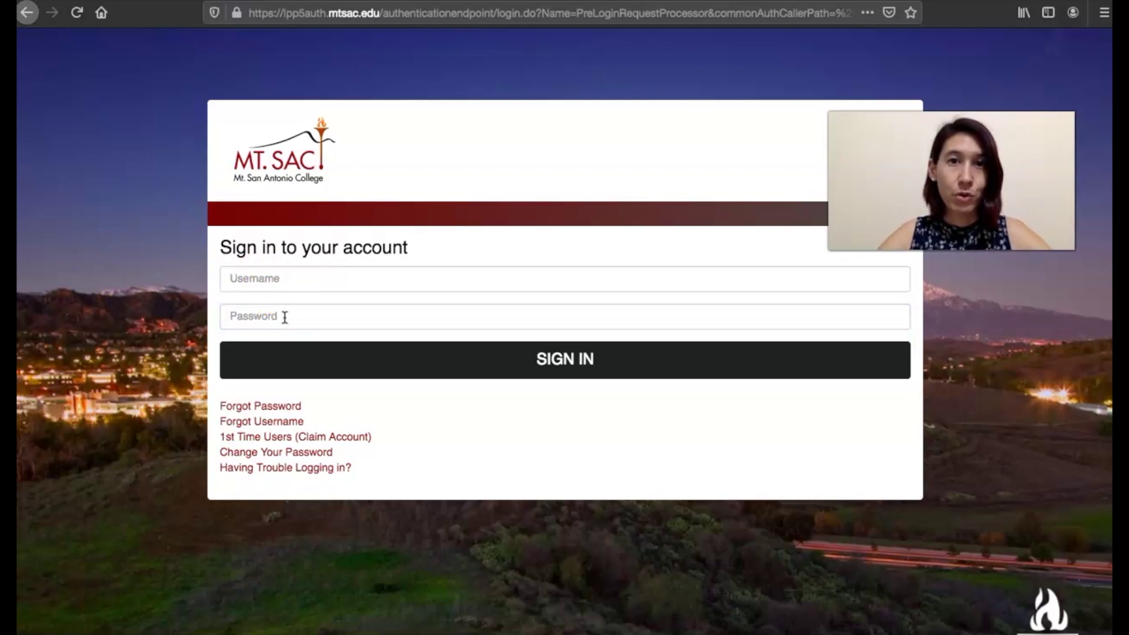
Enter the student username, fill the password from the saved login, and sign in.
left_click(294, 275)
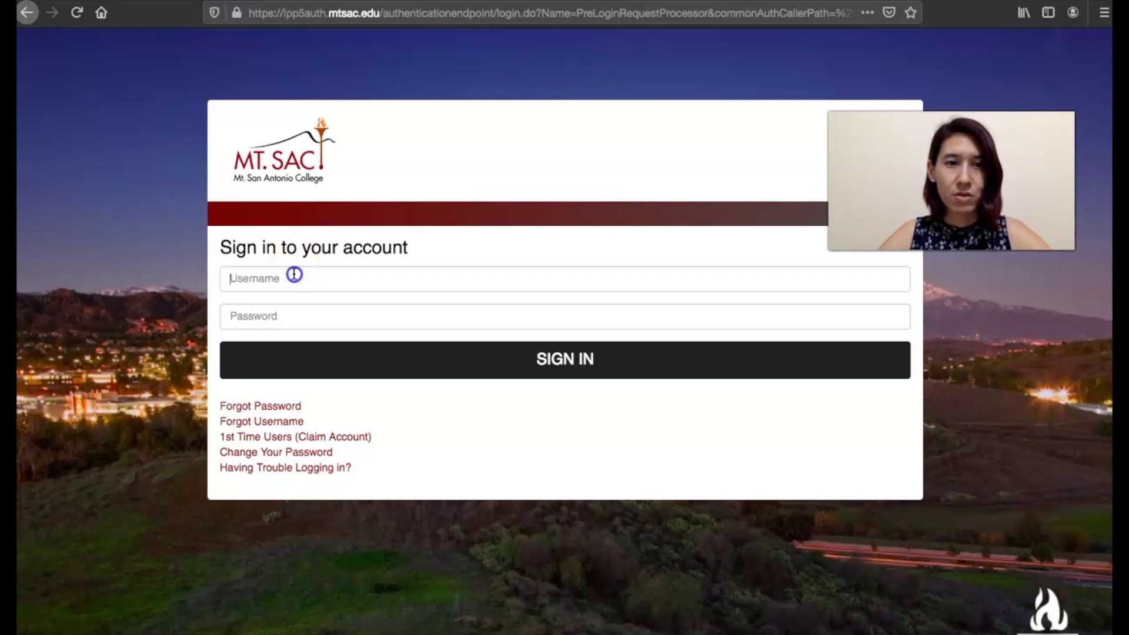
type("jintha")
key("Down")
key("Return")
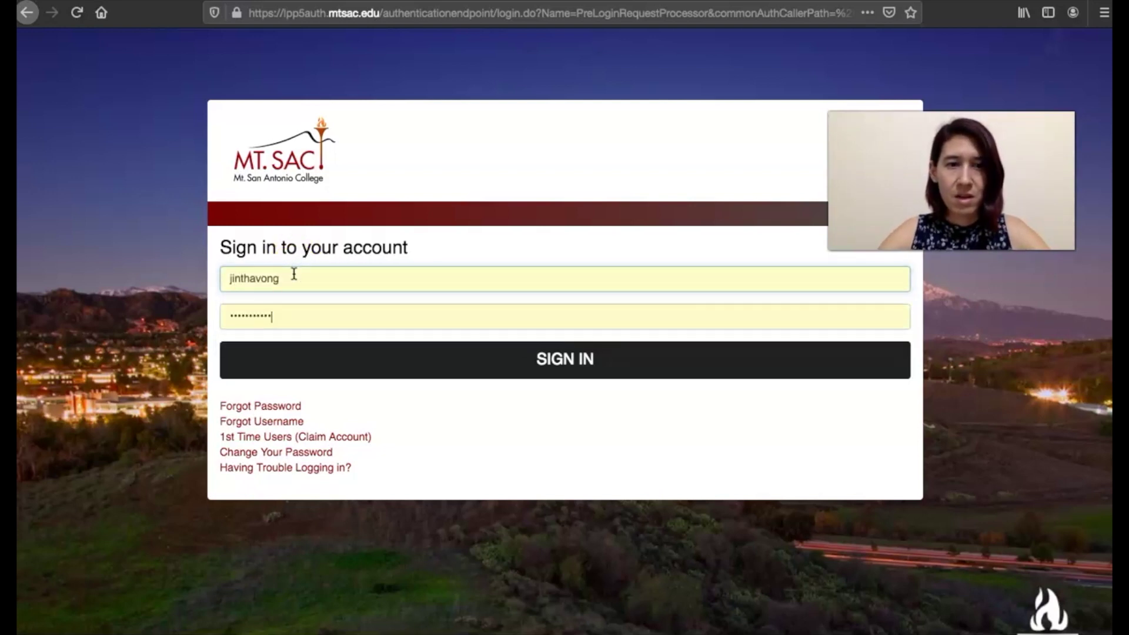
left_click(519, 347)
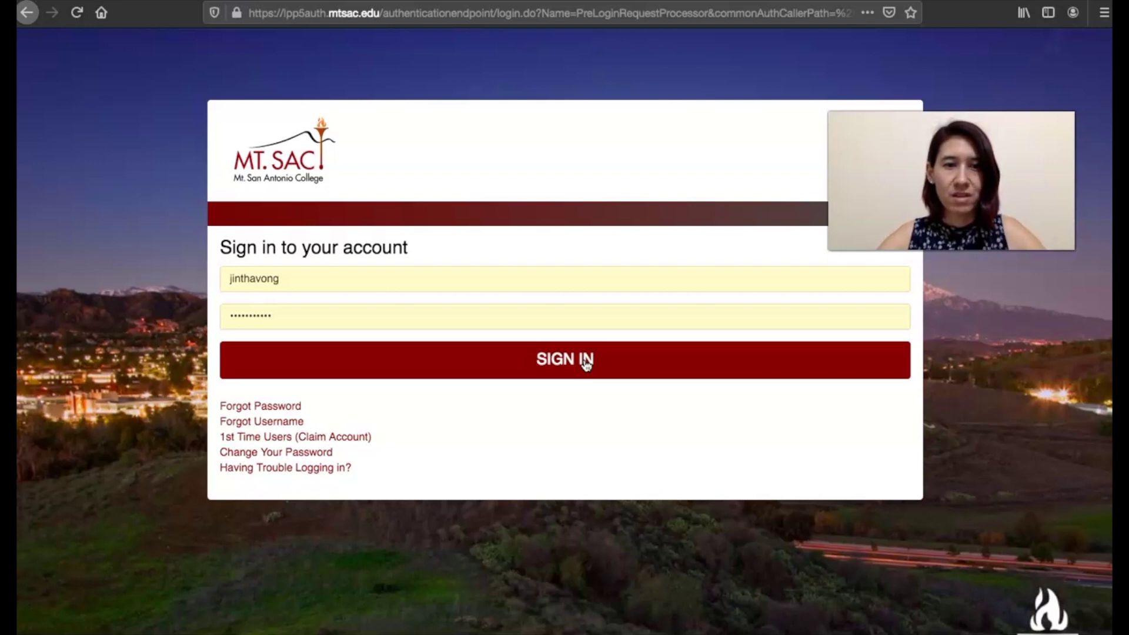
left_click(587, 362)
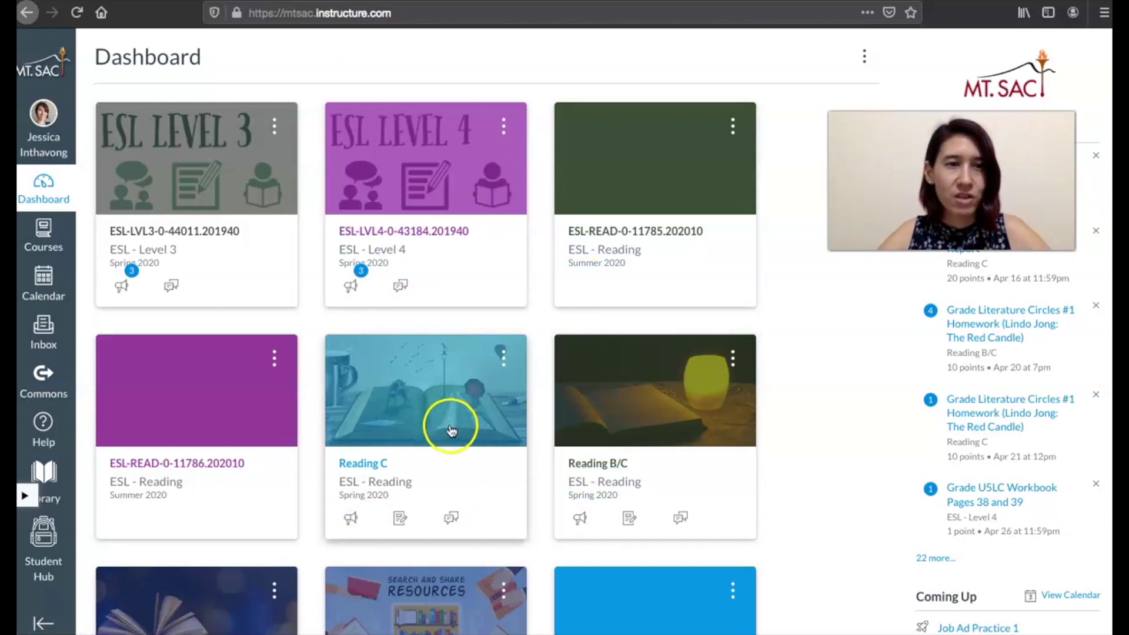
Log out of Canvas from the avatar's Account tray and begin entering mtsac. as the address.
left_click(43, 117)
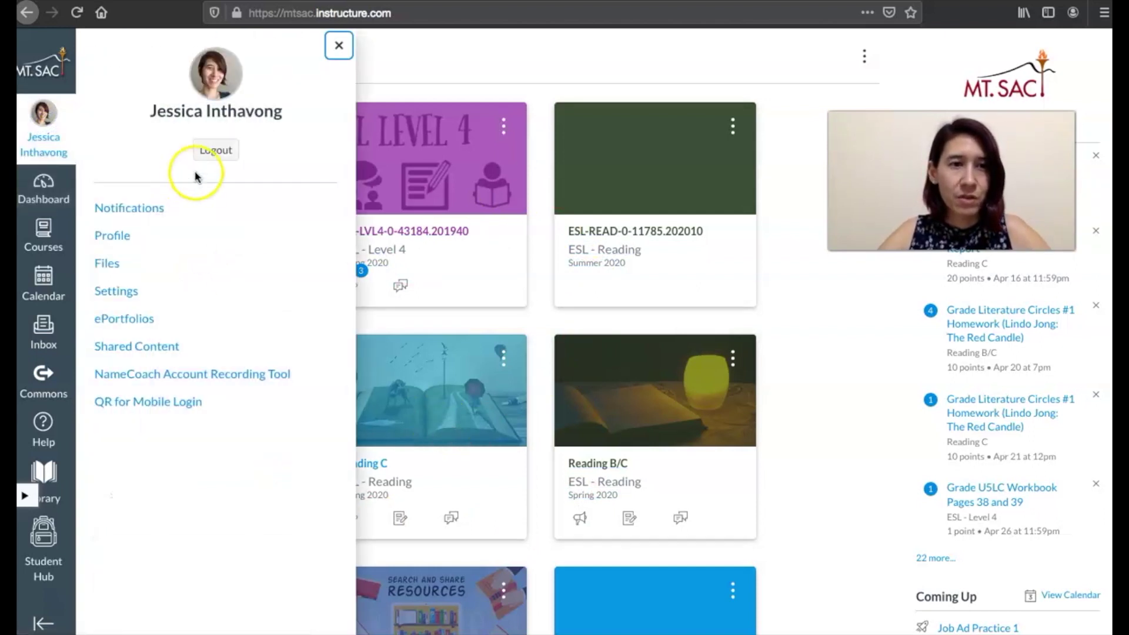
left_click(214, 151)
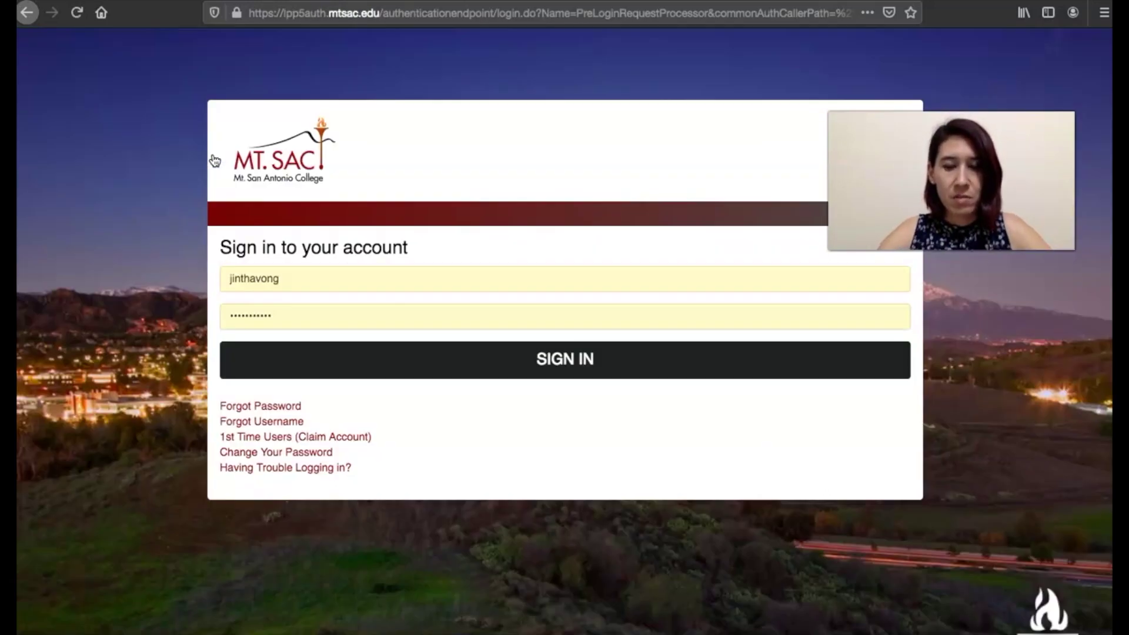
key("super+l")
type("mtsac.edu/")
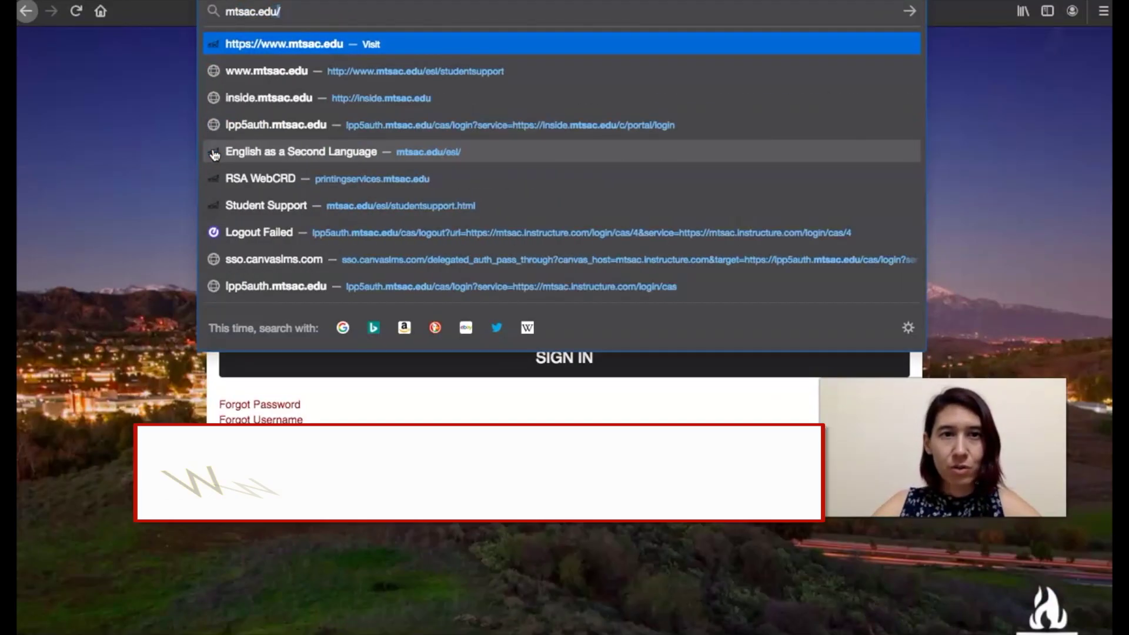
Load the mtsac.edu homepage and follow Portal Login to the portal sign-in page.
key("Return")
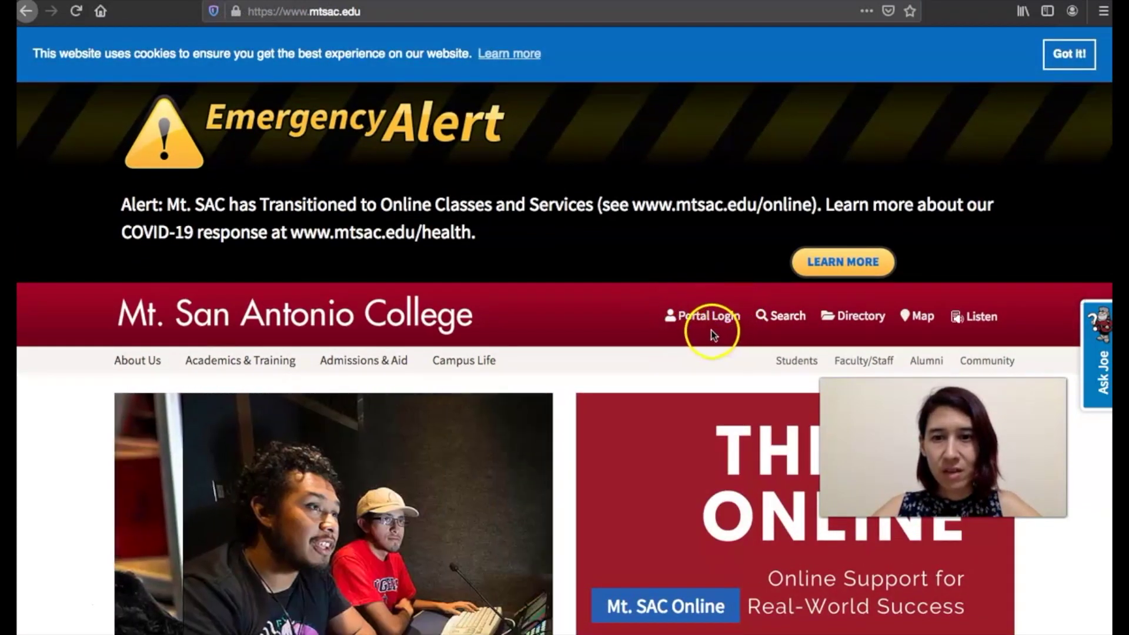
left_click(704, 317)
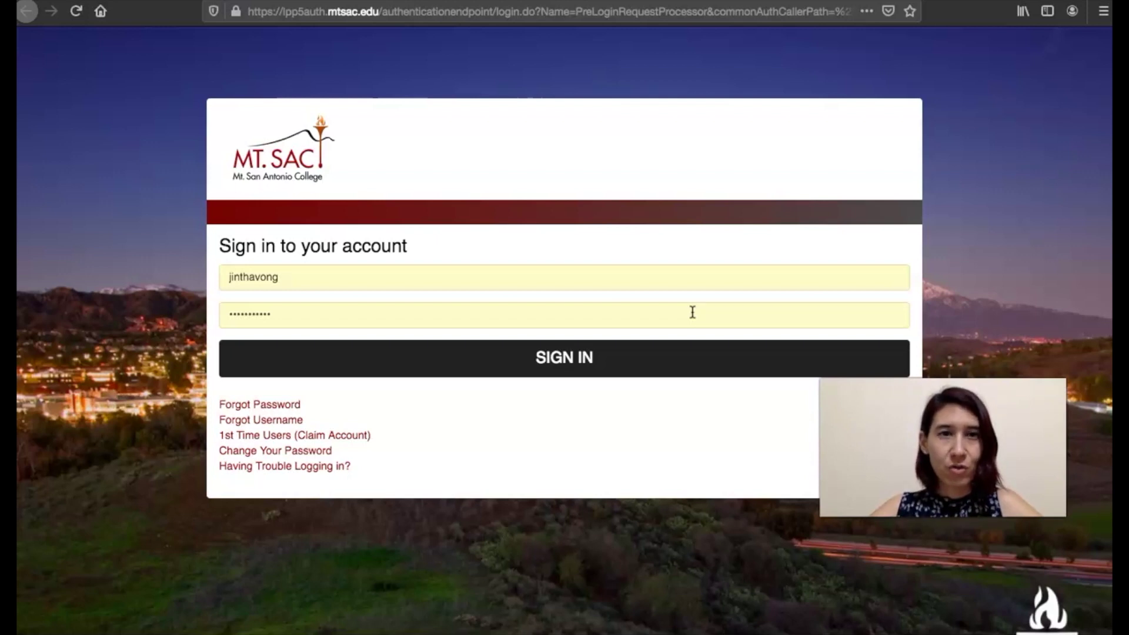
Open mtsac.edu/esl and follow its Portal Login into the signed-in portal home.
key("super+l")
type("mtsac.edu")
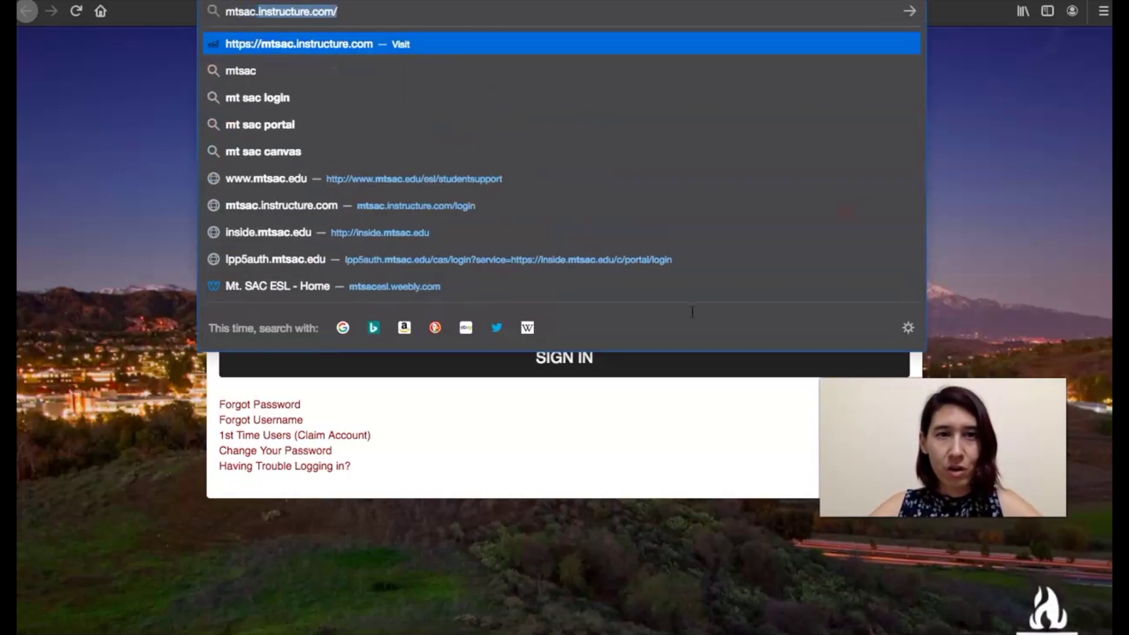
type("/esl")
key("Return")
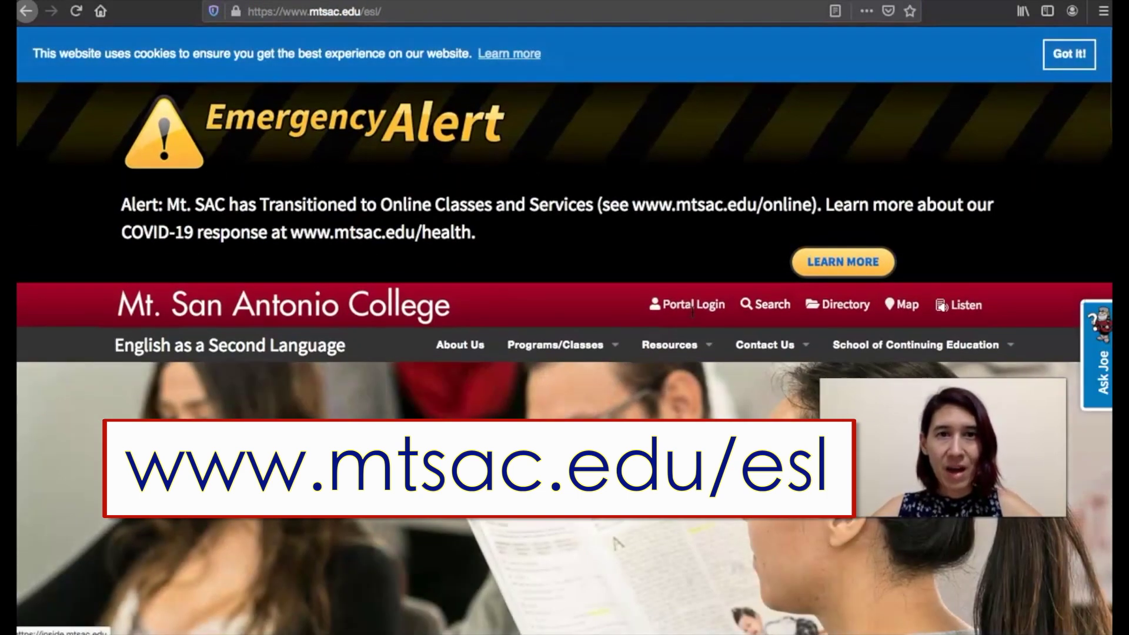
left_click(690, 311)
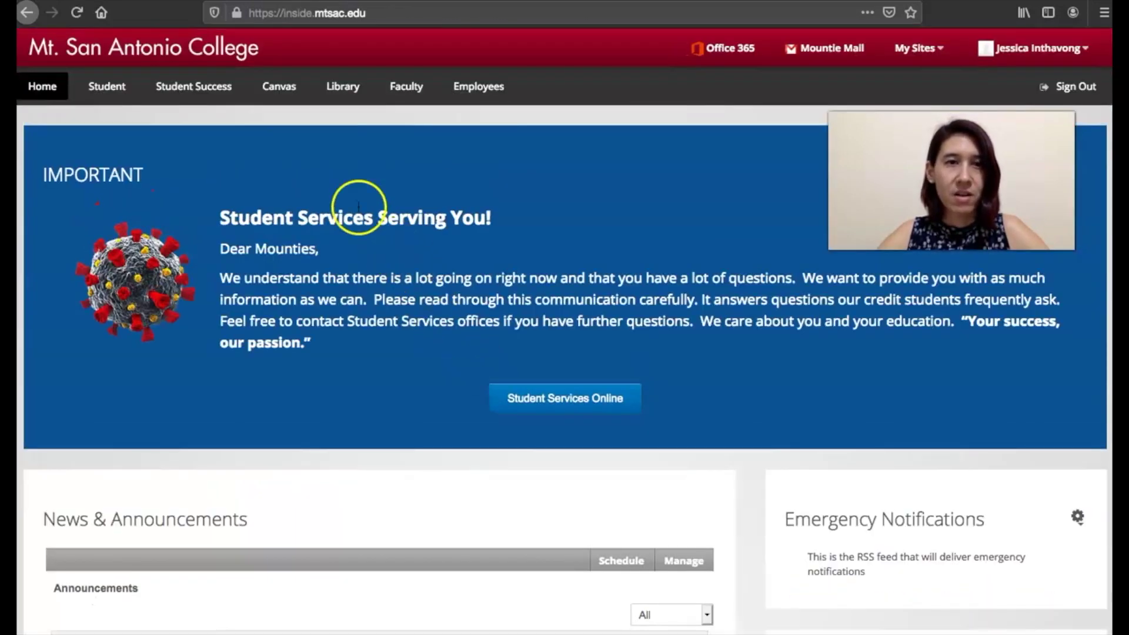
Go to the portal's Canvas section and use 'Log into Mt. SAC Canvas' to reach the Dashboard.
left_click(281, 89)
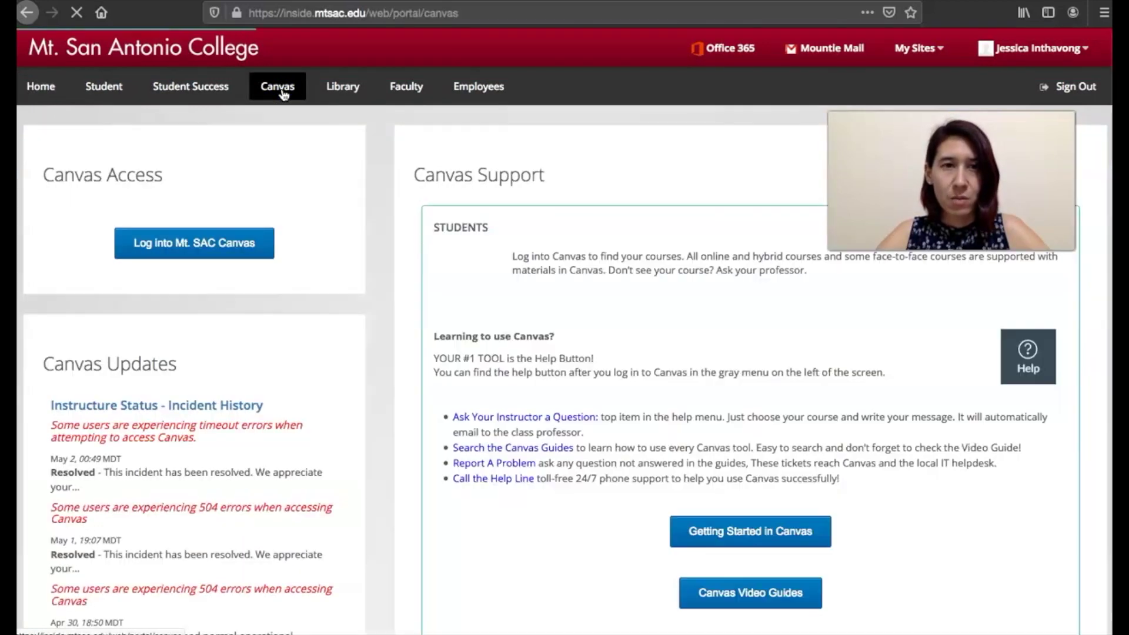
left_click(239, 166)
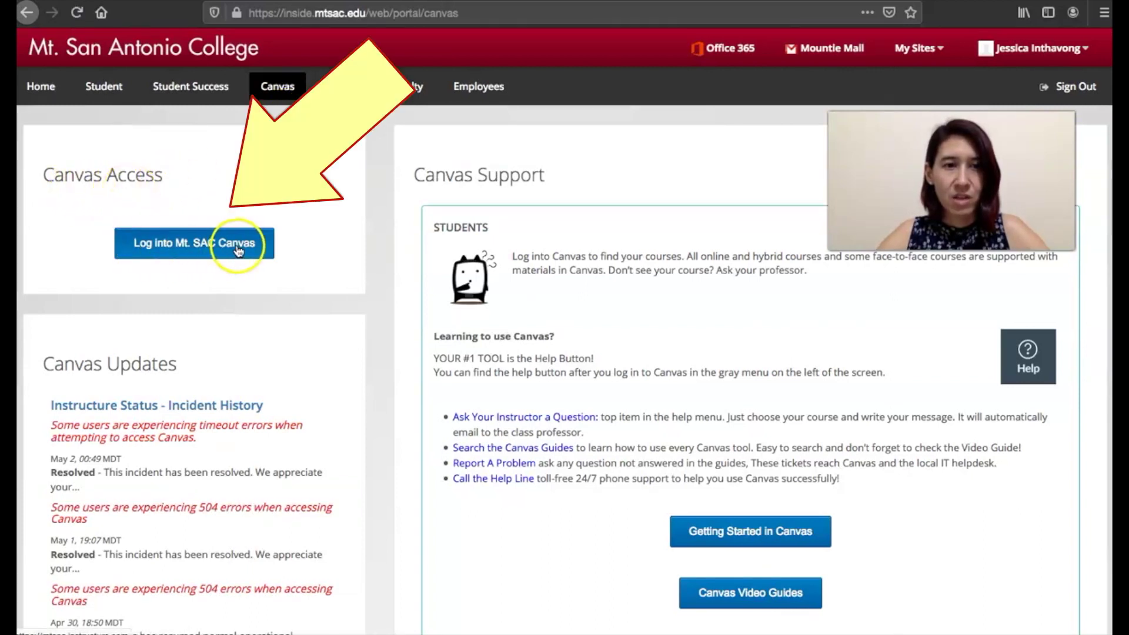
left_click(193, 248)
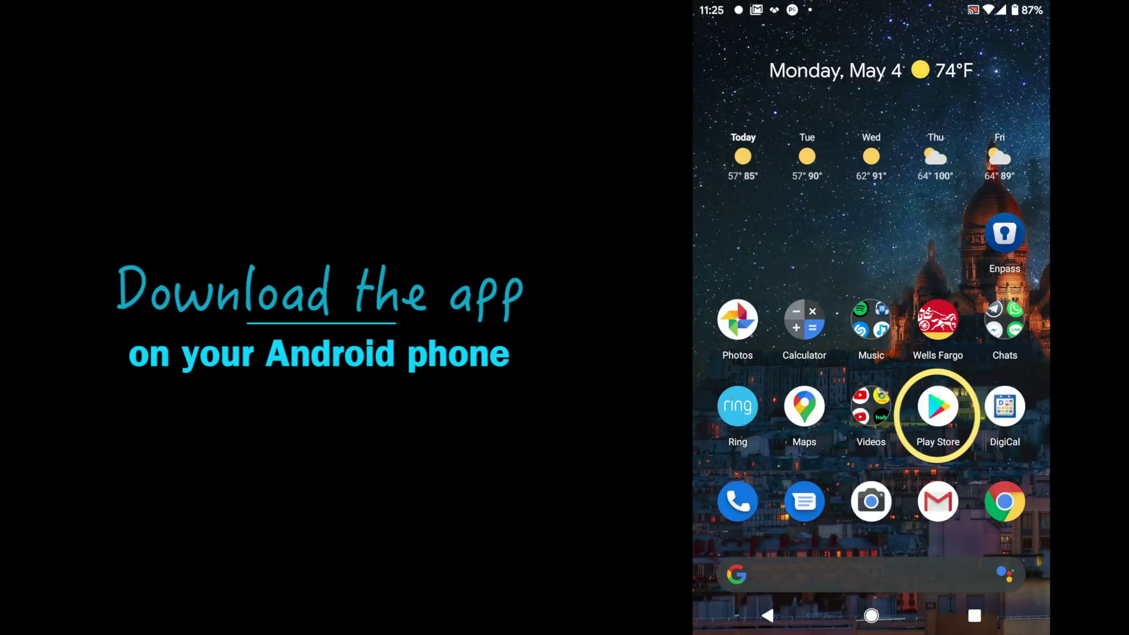
Search the Play Store for 'canvas student', install the Instructure app, and launch it.
left_click(938, 405)
left_click(870, 54)
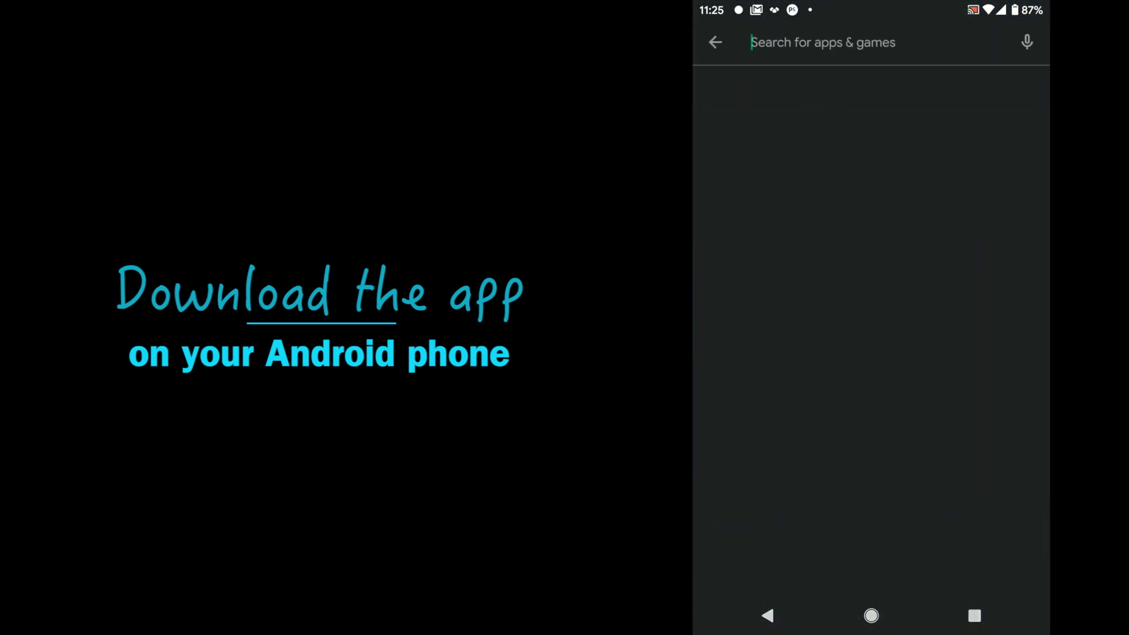
type("canva")
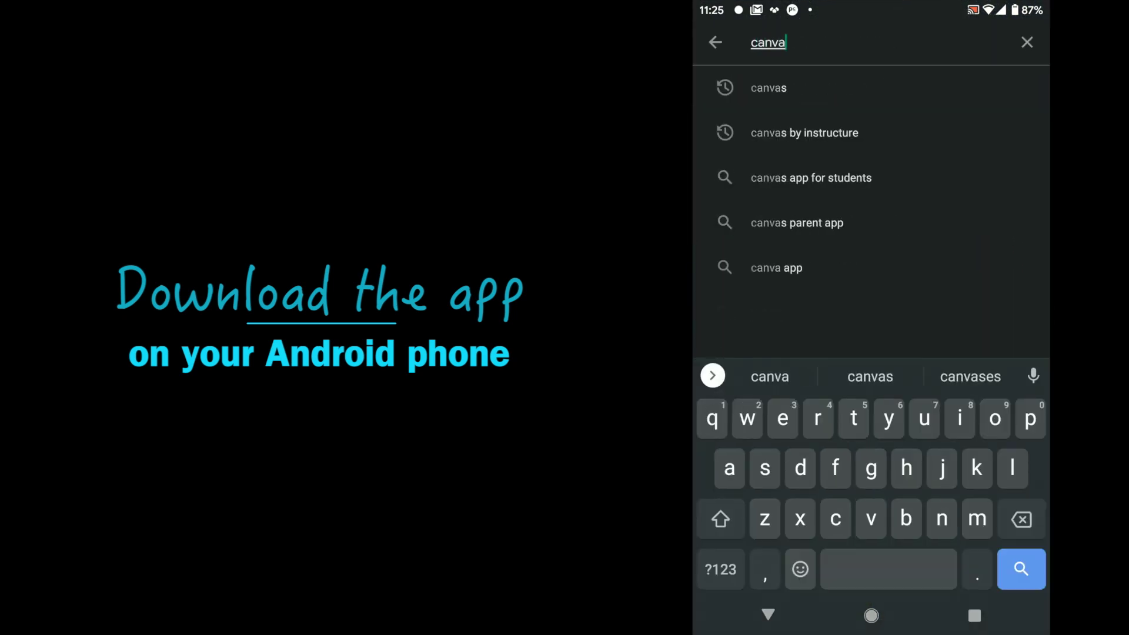
type("s student")
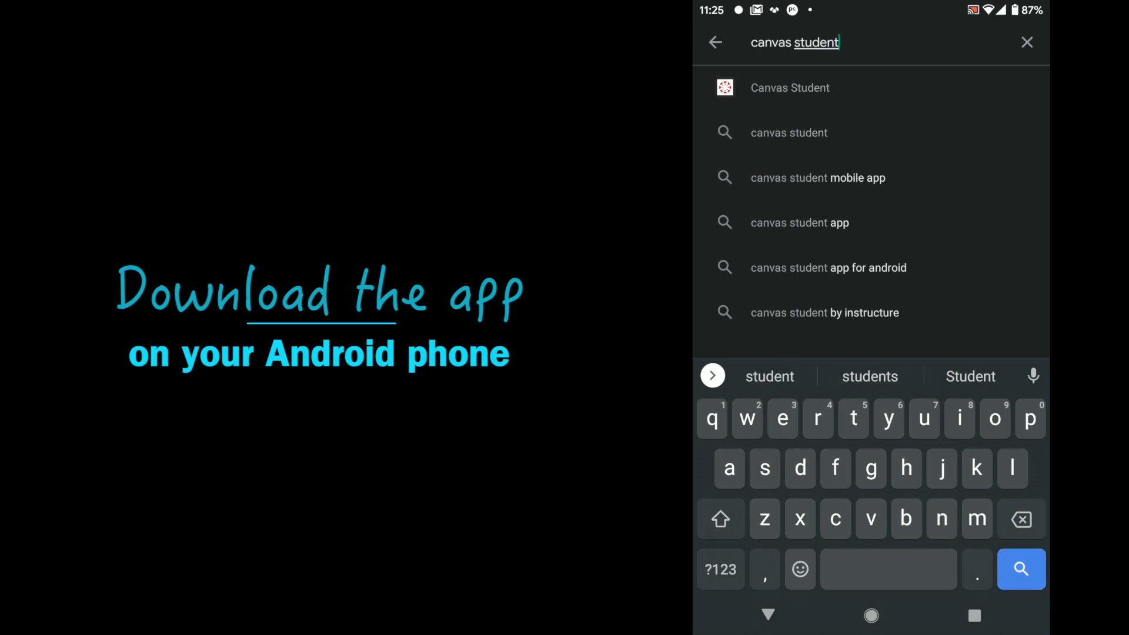
key("Return")
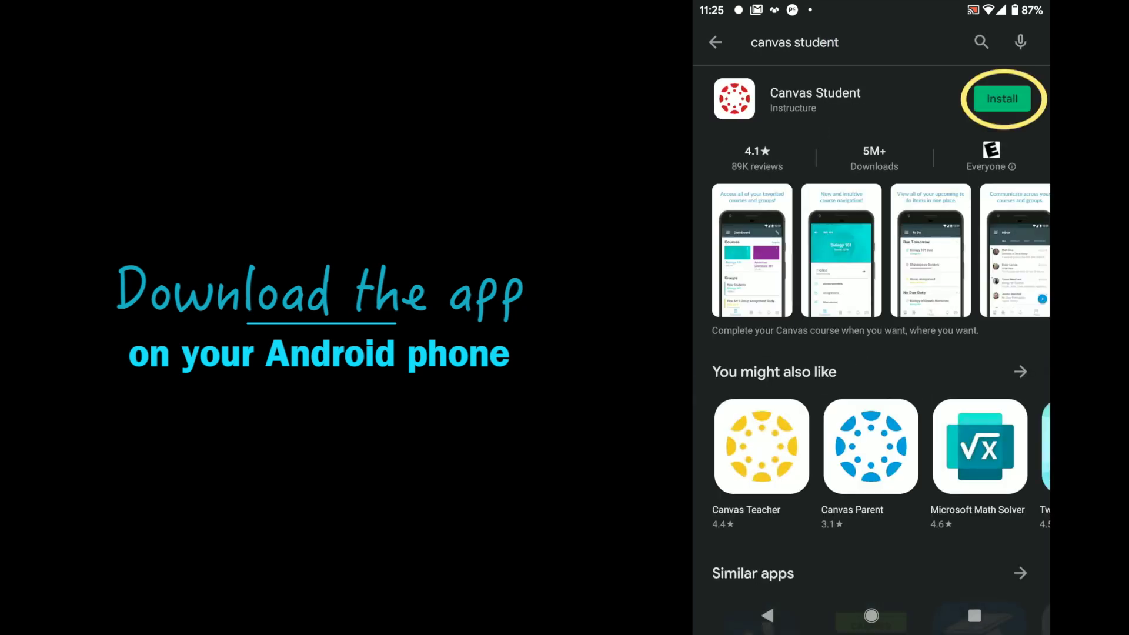
left_click(1002, 99)
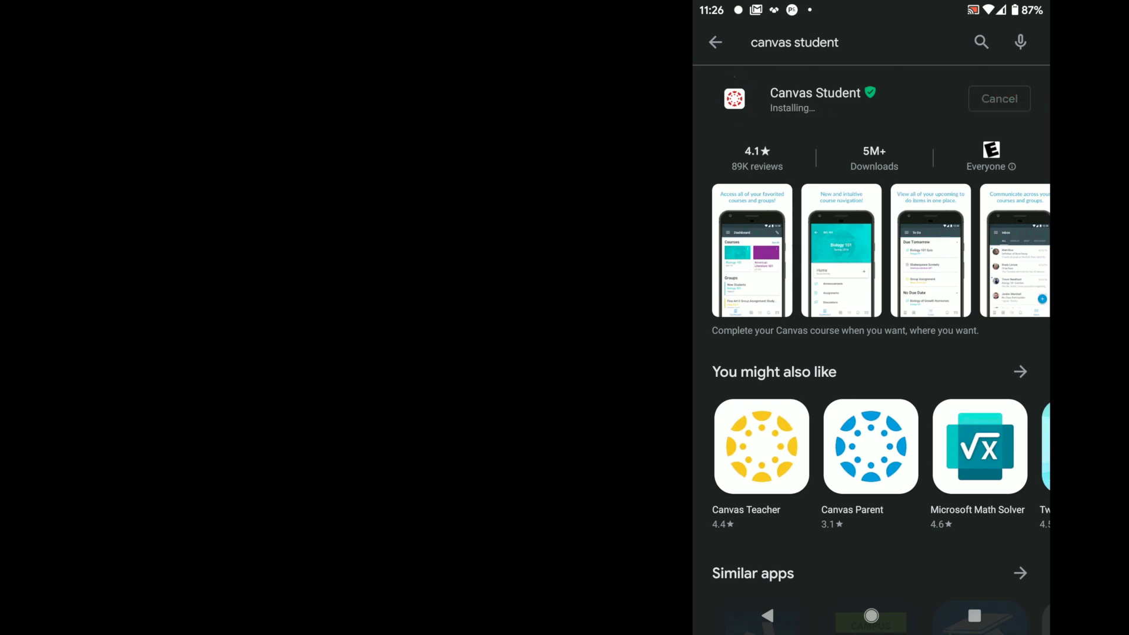
left_click(1003, 99)
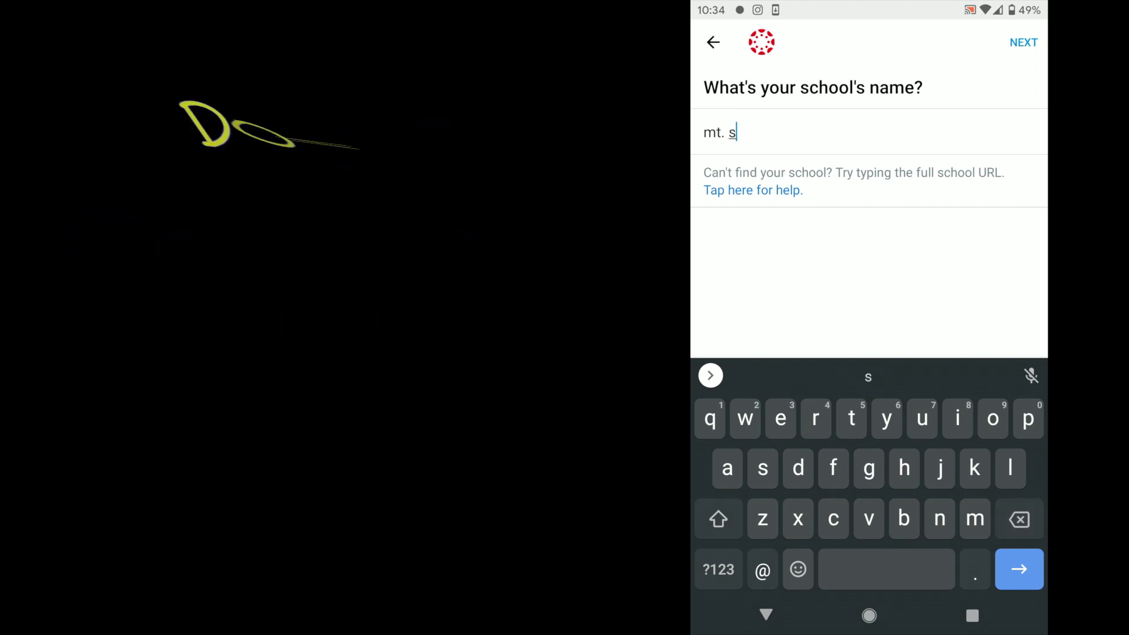
Finish typing 'mt. sac', back out of the Authentication Error, and use mtsac.instructure.com instead.
type("ac")
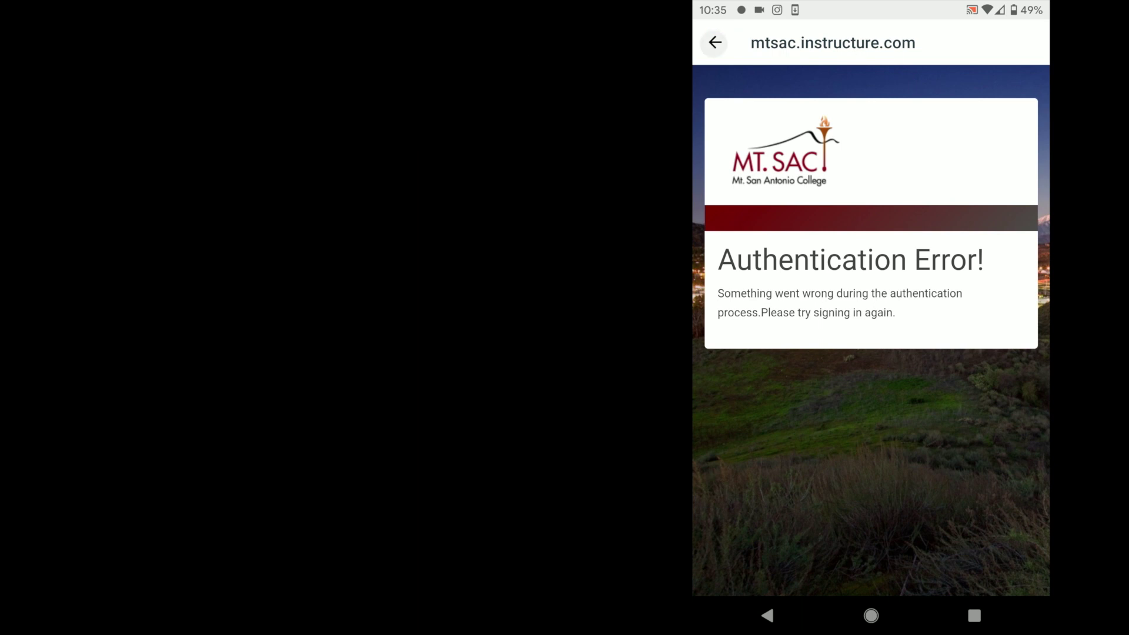
left_click(714, 43)
left_click(851, 132)
left_click(823, 132)
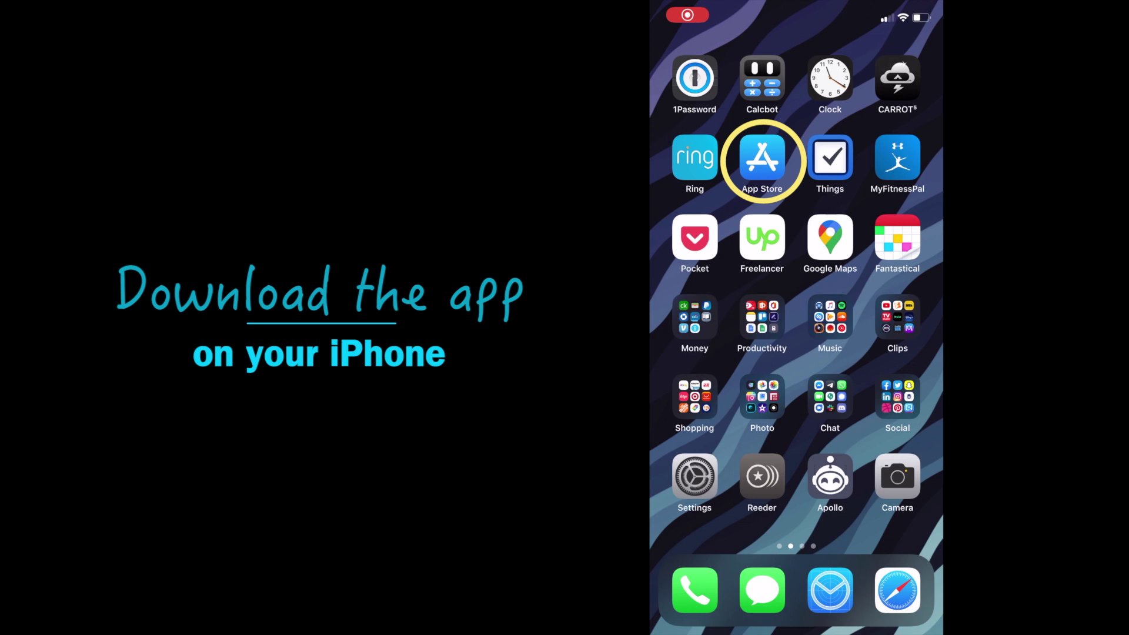
Search the iPhone App Store for 'Canvas' to find the Canvas Student app.
left_click(762, 157)
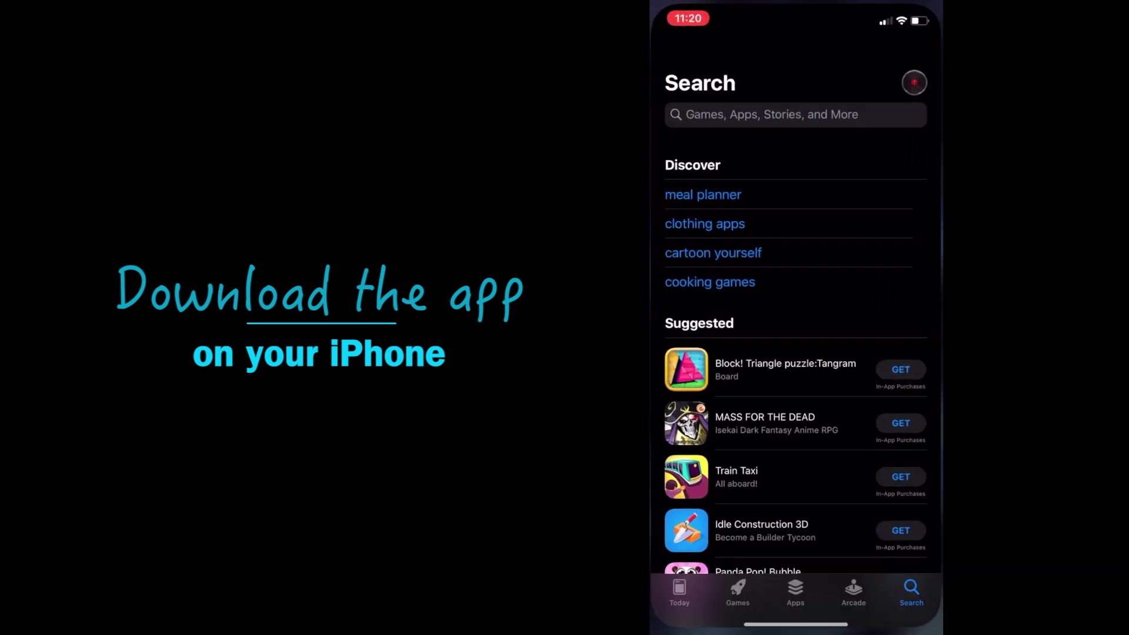
left_click(770, 112)
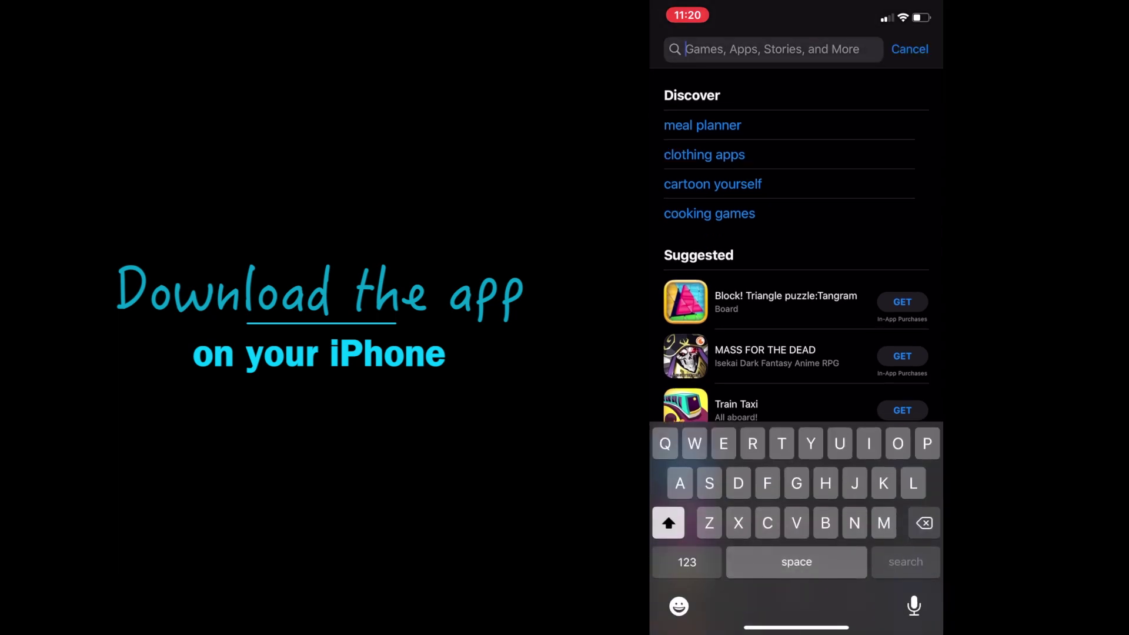
type("Canvas")
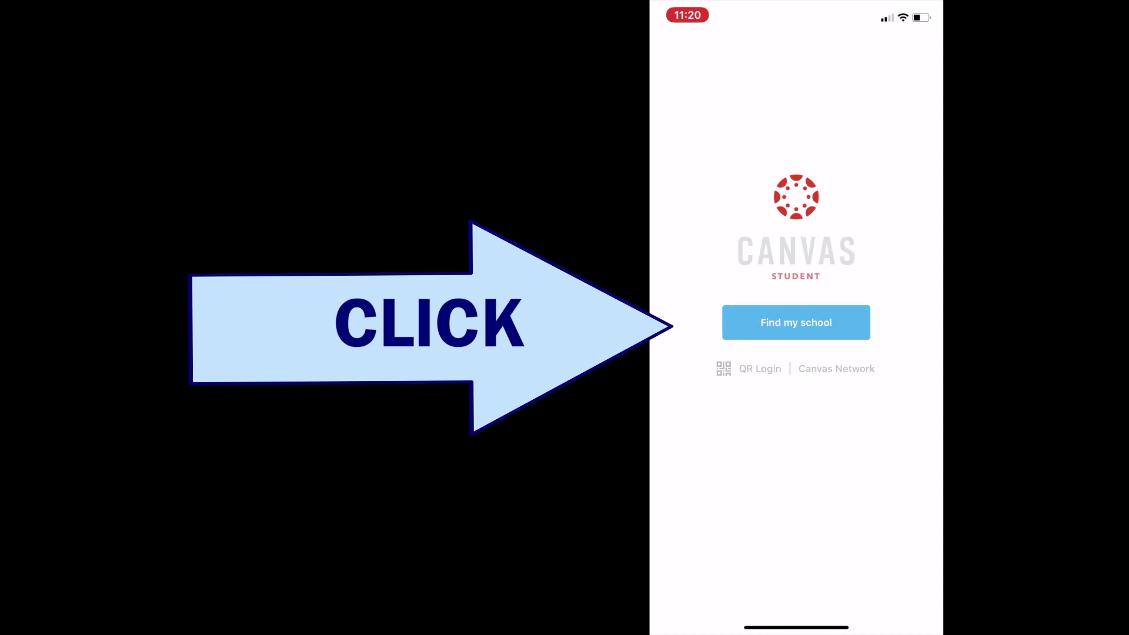
Start the Find my school search in Canvas Student by entering 'mt san'.
left_click(796, 322)
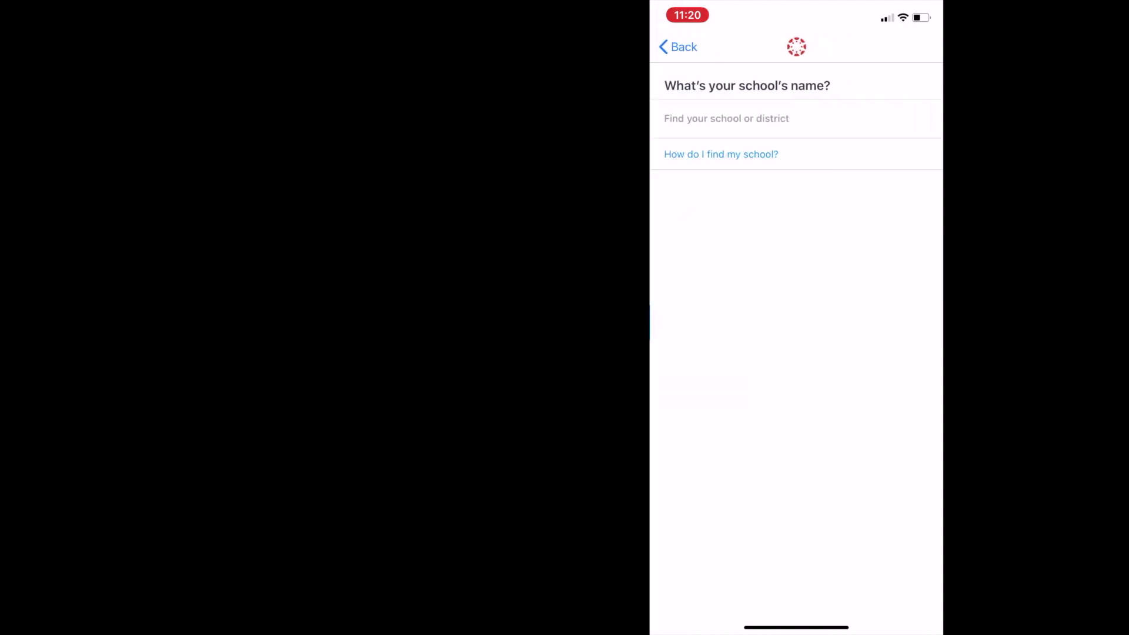
type("mt")
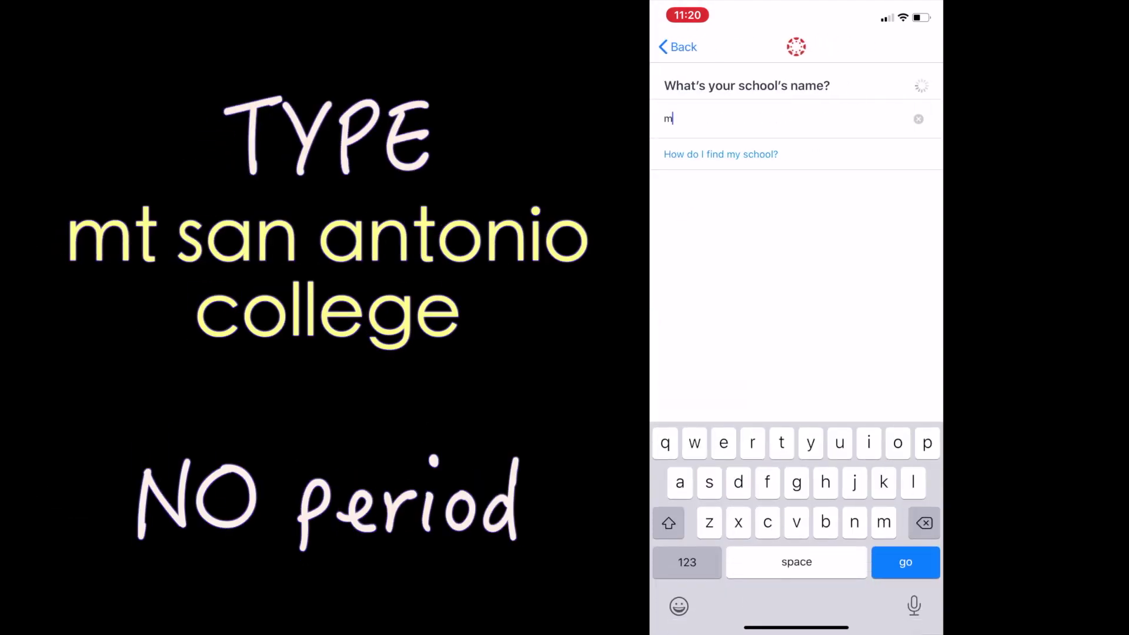
type(" san")
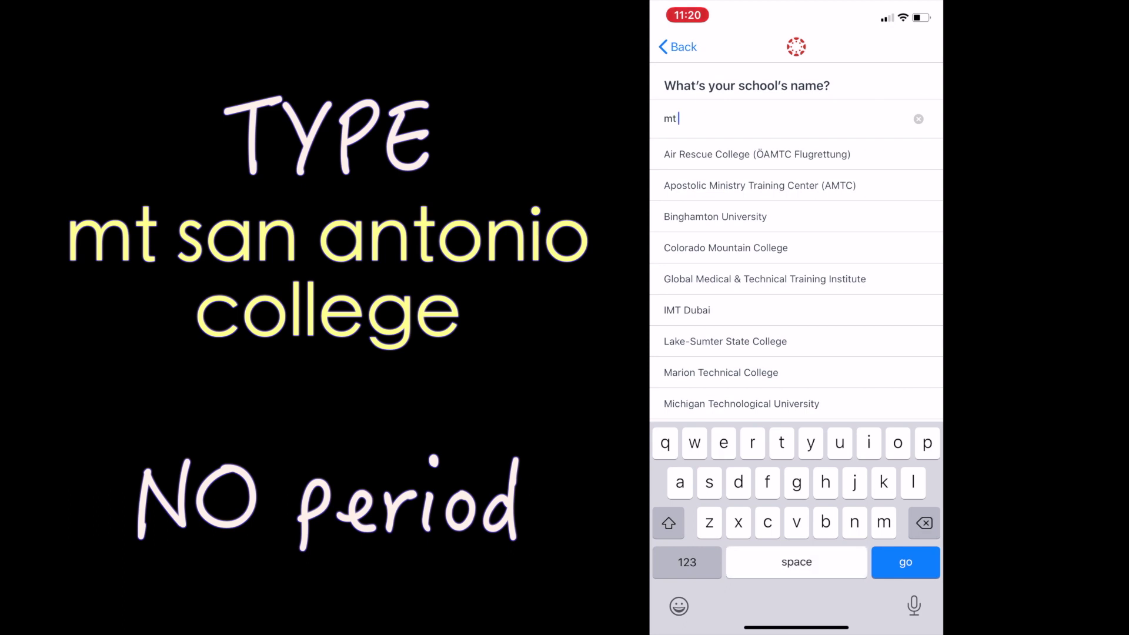